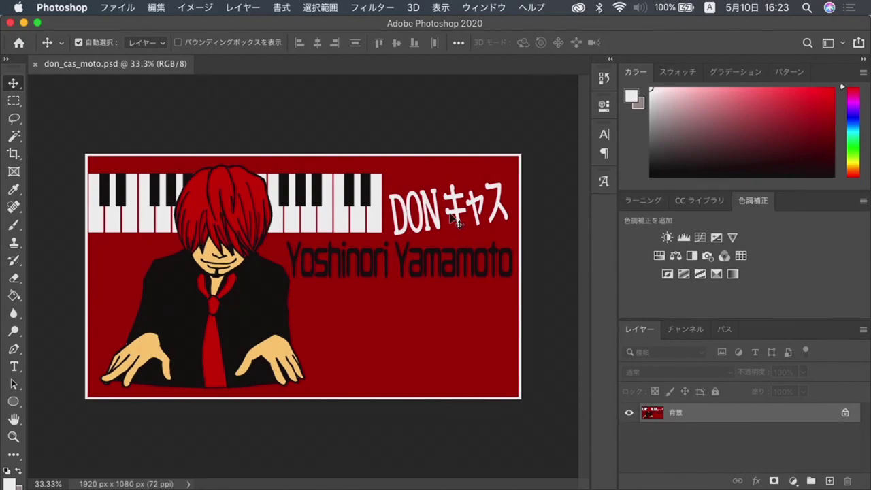
- Pick the Rectangular Marquee tool to start selecting parts of the pianist illustration
{"action": "key", "text": "m"}
{"action": "scroll", "coordinate": [443, 247], "scroll_direction": "up", "scroll_amount": 2}
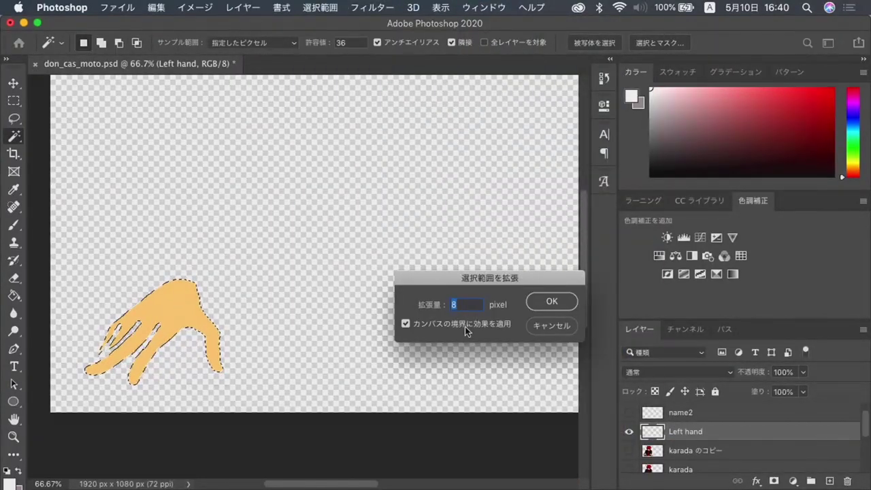
- Confirm expanding the hand selection outward by 8 pixels
{"action": "key", "text": "Return"}
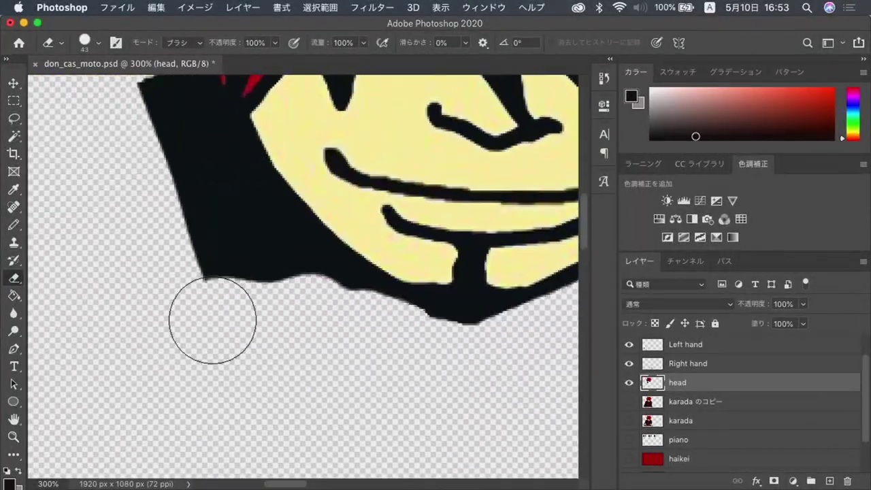
- Inspect the head layer's face and hair edges and undo a stray edit
{"action": "scroll", "coordinate": [100, 239], "scroll_direction": "left", "scroll_amount": 3}
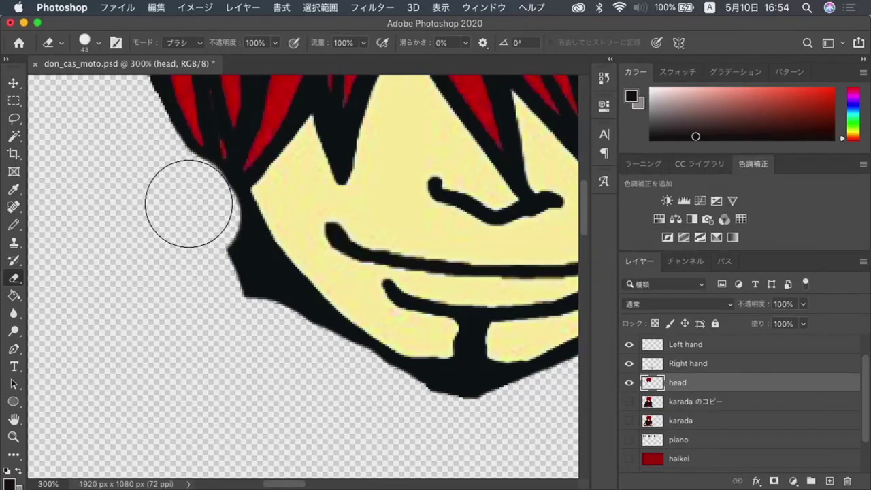
{"action": "scroll", "coordinate": [244, 294], "scroll_direction": "right", "scroll_amount": 5}
{"action": "scroll", "coordinate": [244, 295], "scroll_direction": "down", "scroll_amount": 1}
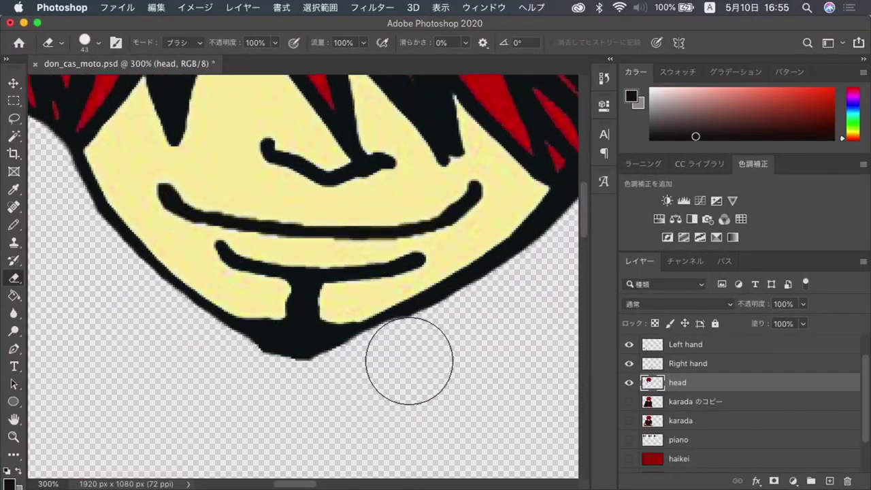
{"action": "scroll", "coordinate": [408, 360], "scroll_direction": "up", "scroll_amount": 3}
{"action": "scroll", "coordinate": [402, 367], "scroll_direction": "up", "scroll_amount": 5}
{"action": "key", "text": "ctrl+z"}
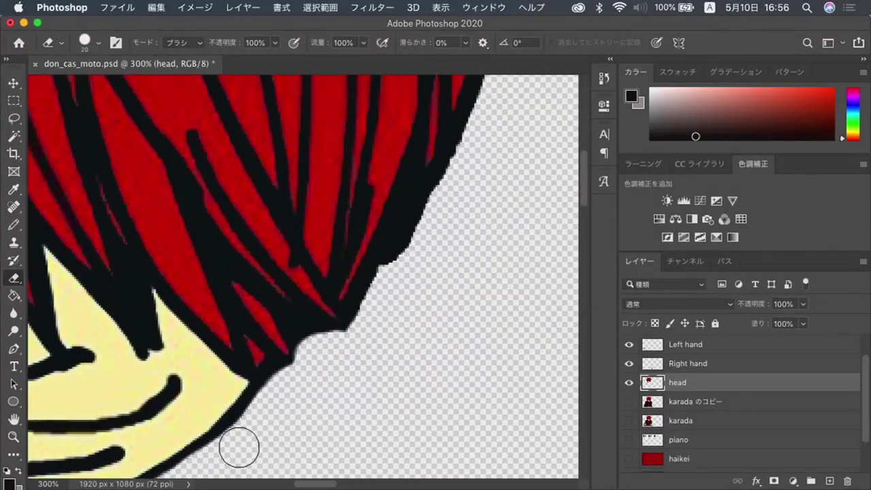
- Bring the red hair's left edge into view and switch to the fill tool
{"action": "scroll", "coordinate": [239, 447], "scroll_direction": "down", "scroll_amount": 5}
{"action": "scroll", "coordinate": [397, 258], "scroll_direction": "up", "scroll_amount": 4}
{"action": "scroll", "coordinate": [396, 259], "scroll_direction": "up", "scroll_amount": 3}
{"action": "left_click_drag", "start_coordinate": [166, 305], "coordinate": [240, 244]}
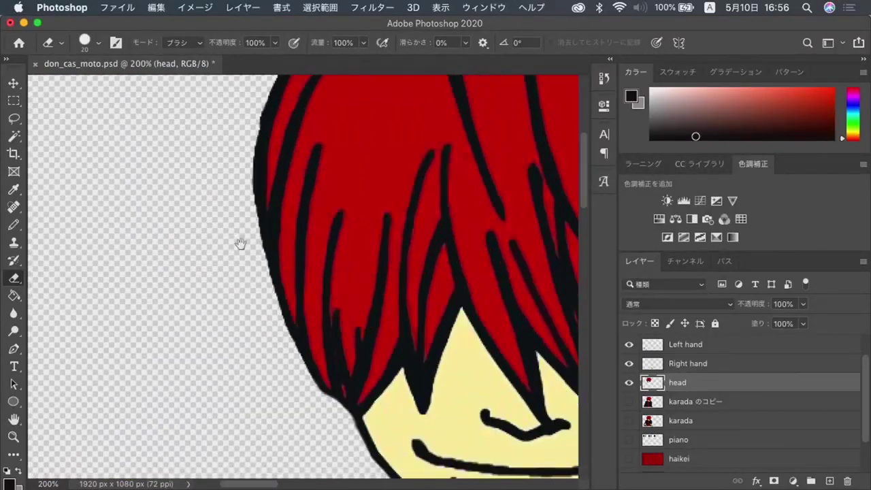
{"action": "scroll", "coordinate": [501, 360], "scroll_direction": "right", "scroll_amount": 3}
{"action": "scroll", "coordinate": [501, 360], "scroll_direction": "down", "scroll_amount": 2}
{"action": "scroll", "coordinate": [502, 360], "scroll_direction": "down", "scroll_amount": 3}
{"action": "key", "text": "g"}
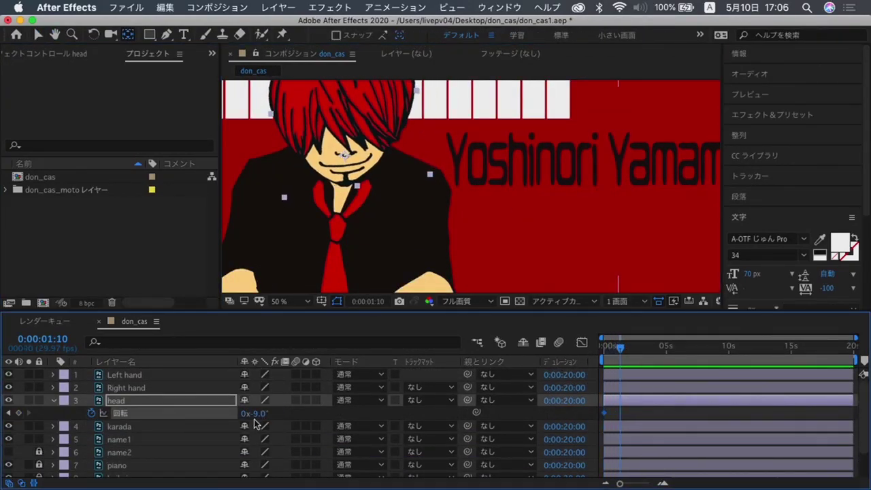
- Rewind to the start and add the Ageha Base logo to don_cas at 50% scale
{"action": "left_click_drag", "start_coordinate": [615, 349], "coordinate": [485, 379]}
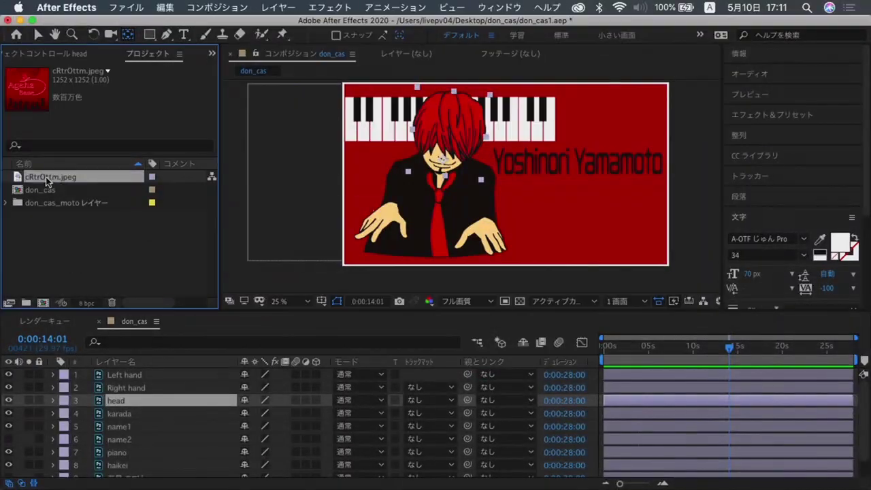
{"action": "left_click_drag", "start_coordinate": [46, 177], "coordinate": [170, 378]}
{"action": "key", "text": "s"}
{"action": "left_click_drag", "start_coordinate": [266, 400], "coordinate": [279, 400]}
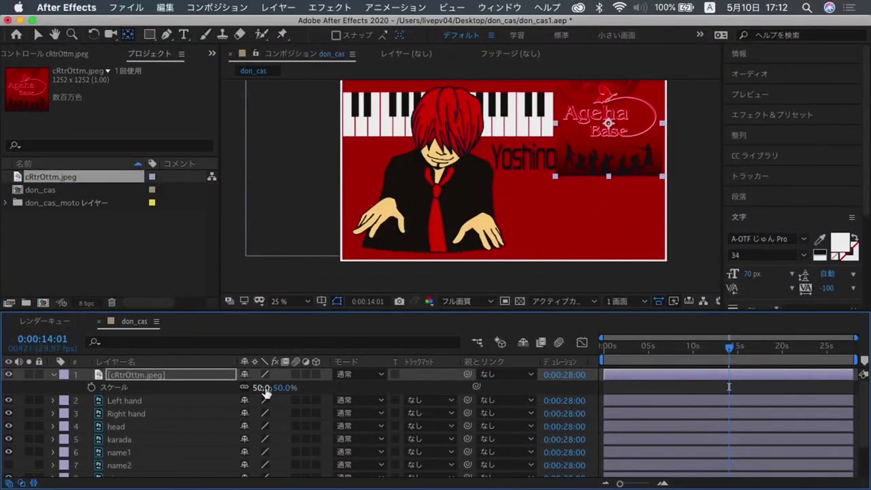
{"action": "scroll", "coordinate": [449, 204], "scroll_direction": "up", "scroll_amount": 1}
{"action": "left_click_drag", "start_coordinate": [449, 285], "coordinate": [484, 178]}
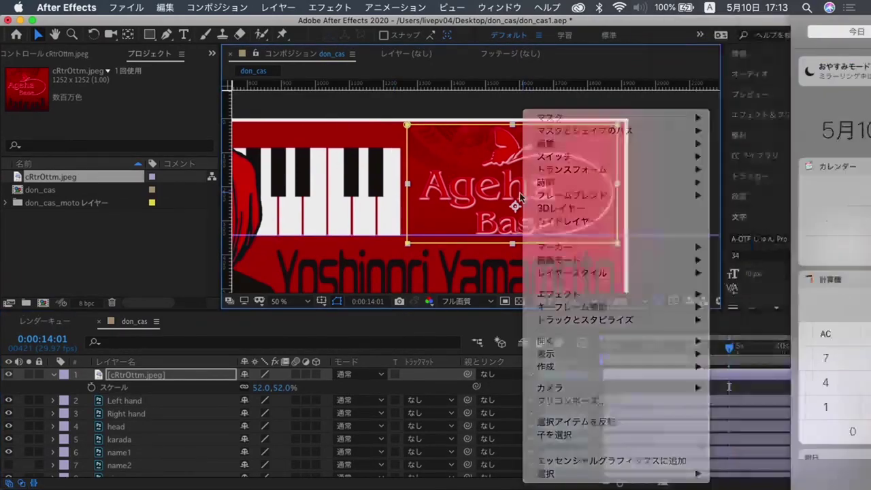
- Undo the shortened layer length and select the name1 layer
{"action": "scroll", "coordinate": [311, 230], "scroll_direction": "down", "scroll_amount": 2}
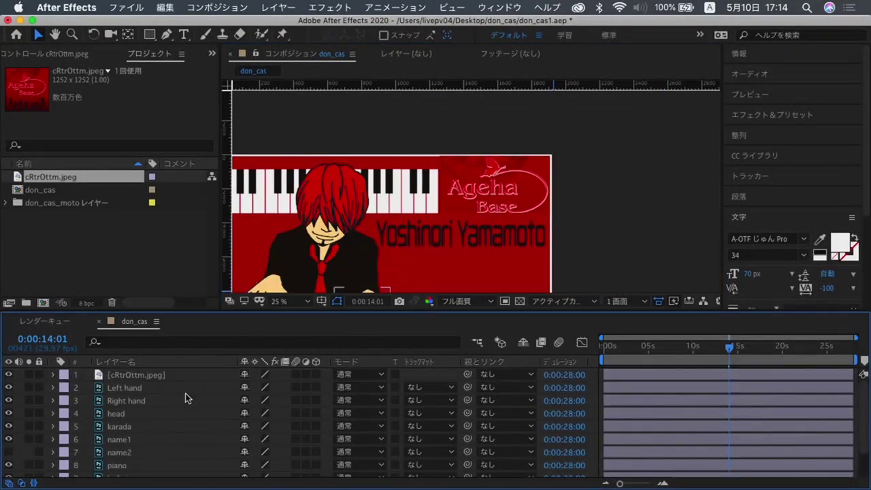
{"action": "key", "text": "super+z"}
{"action": "left_click", "coordinate": [164, 439]}
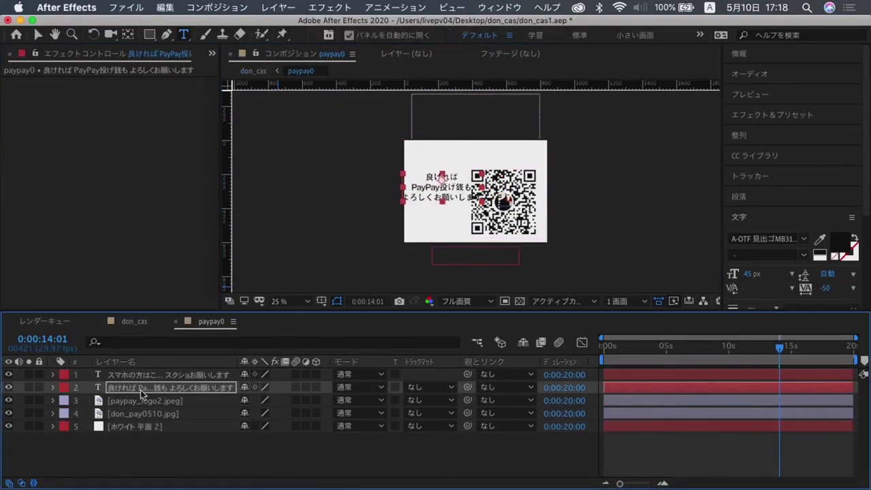
- Scale both PayPay text layers, then make the paypay0 layer start at the current time
{"action": "left_click", "coordinate": [163, 374], "text": "shift"}
{"action": "key", "text": "s"}
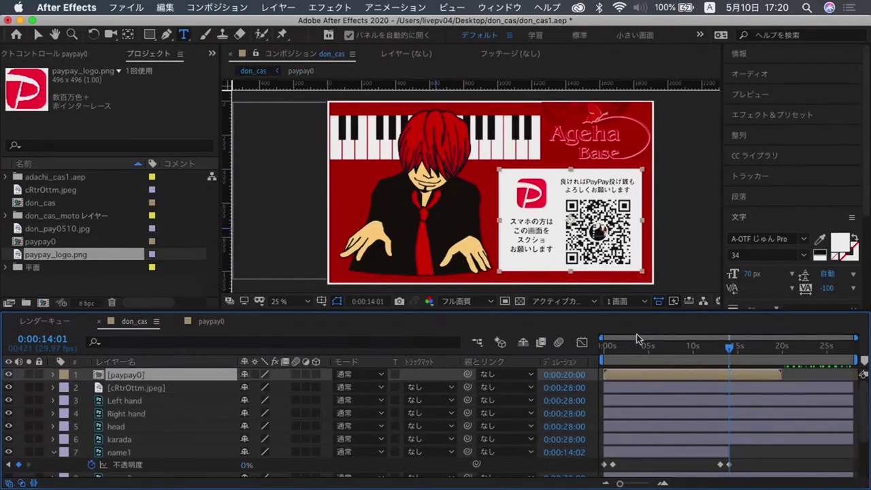
{"action": "key", "text": "bracketleft"}
{"action": "key", "text": "t"}
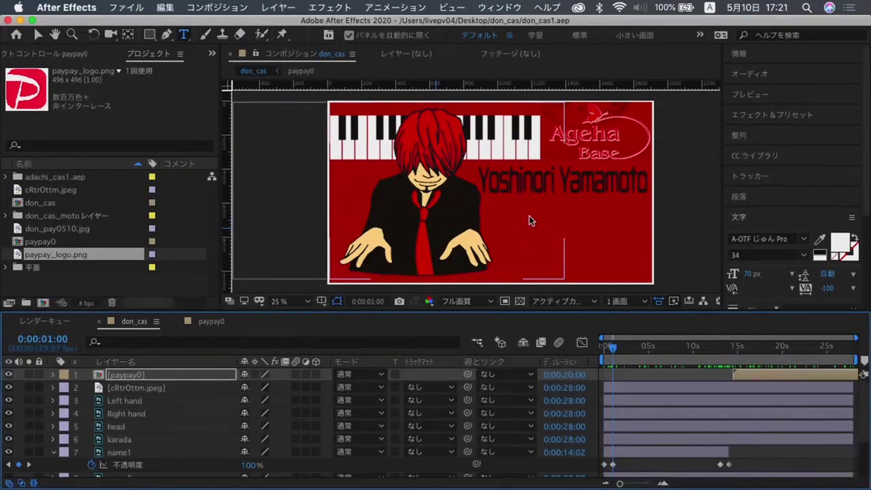
- Add the text layer 'まもなくライブがはじまります!!' to the title card
{"action": "left_click", "coordinate": [513, 238]}
{"action": "type", "text": "まもなく"}
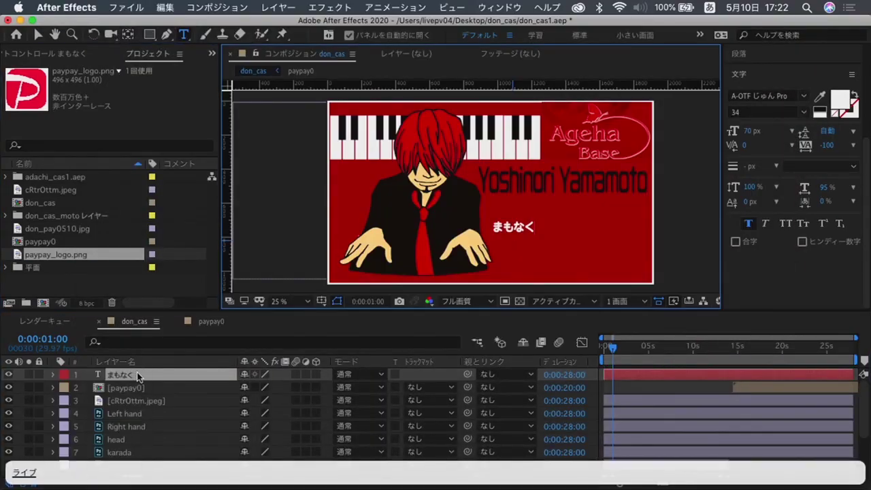
{"action": "type", "text": "ライブがはじまります"}
{"action": "key", "text": "Return"}
{"action": "type", "text": "!!"}
{"action": "left_click", "coordinate": [476, 341]}
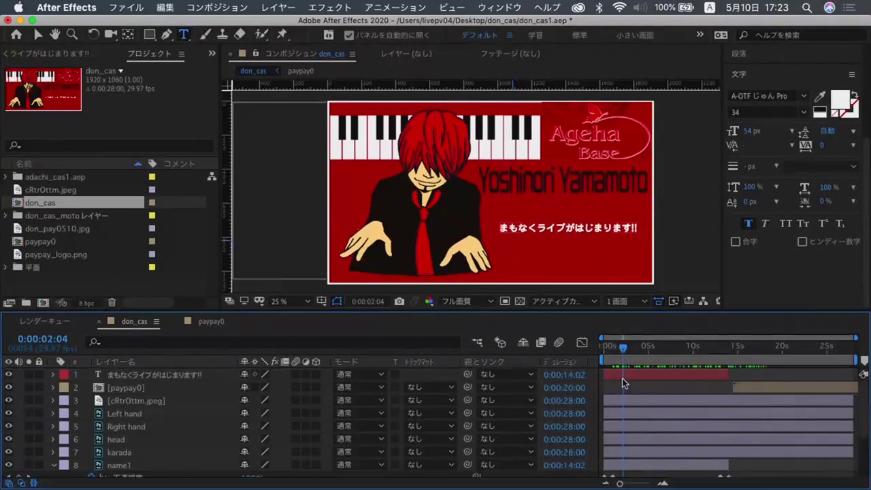
- Duplicate the starting-soon text layer and apply a Glow effect to the copy
{"action": "left_click", "coordinate": [156, 374]}
{"action": "key", "text": "t"}
{"action": "key", "text": "super+d"}
{"action": "left_click", "coordinate": [329, 7]}
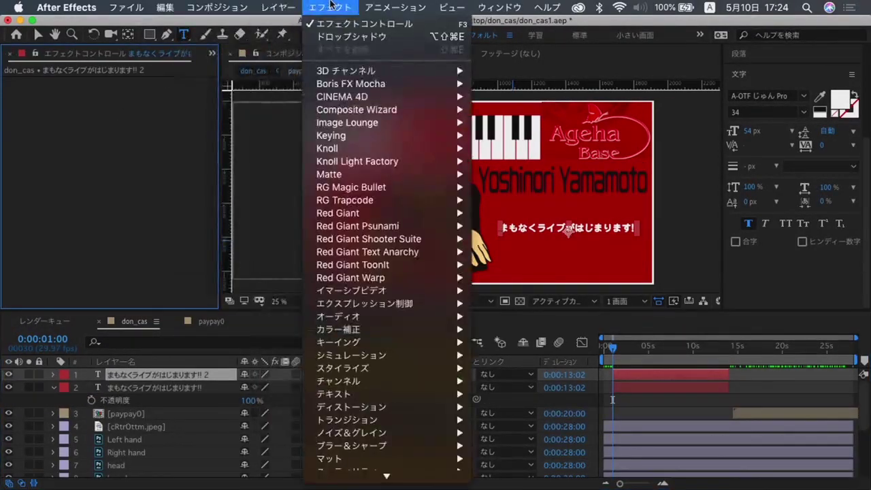
{"action": "left_click", "coordinate": [340, 368]}
- Reveal the glowing copy's mask path keyframes and set its blend mode to Add
{"action": "left_click", "coordinate": [146, 388]}
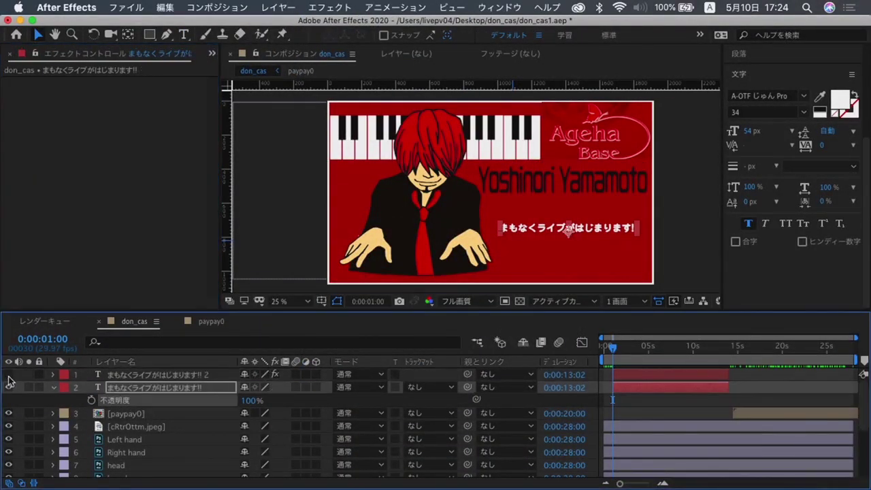
{"action": "left_click", "coordinate": [158, 375]}
{"action": "key", "text": "alt+m"}
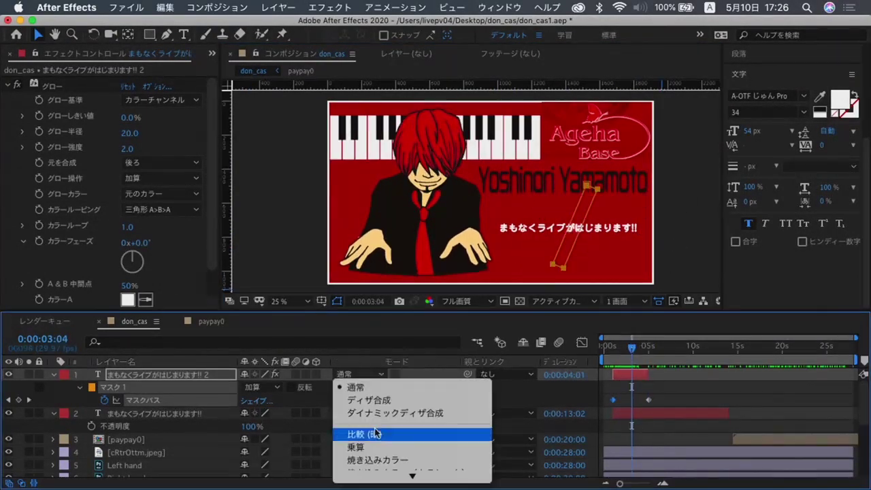
{"action": "left_click", "coordinate": [379, 432]}
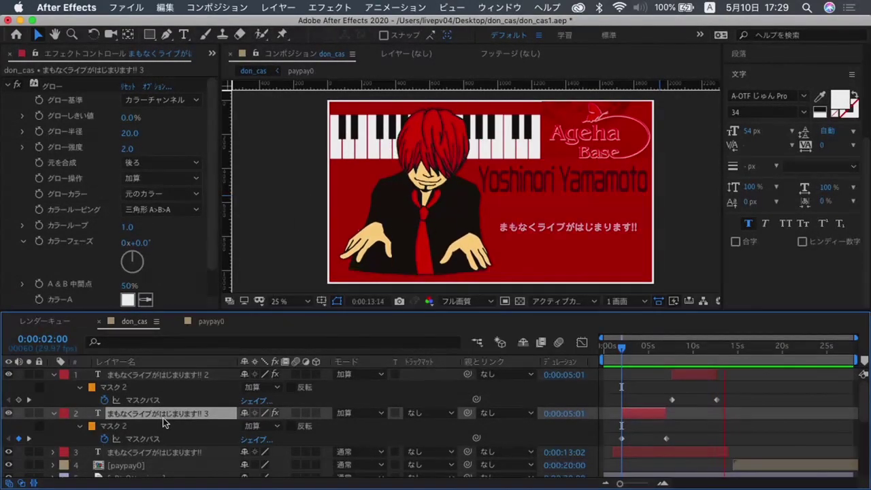
- Maximize the Composition viewer with the ` key to preview the title card
{"action": "key", "text": "grave"}
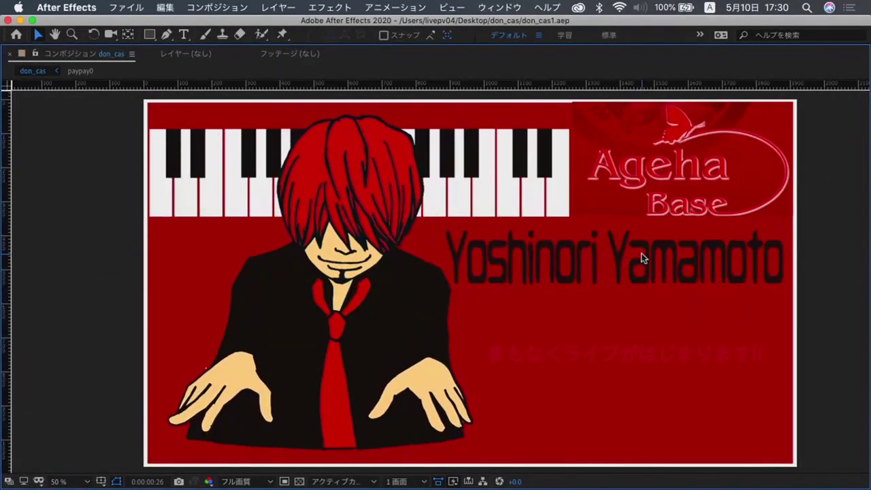